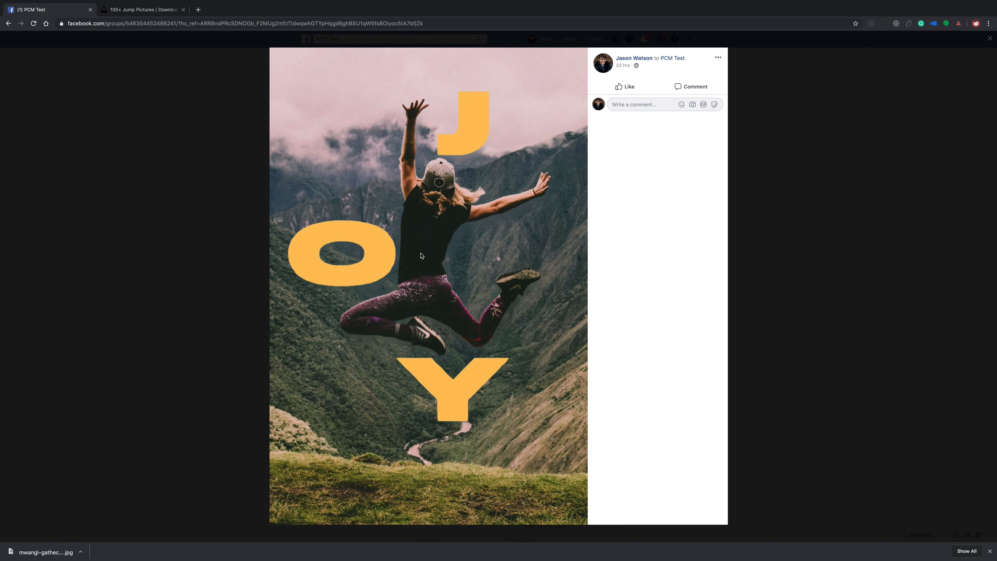
- Browse the "jump" photo results on Unsplash for a suitable picture of a jumping person
click(138, 9)
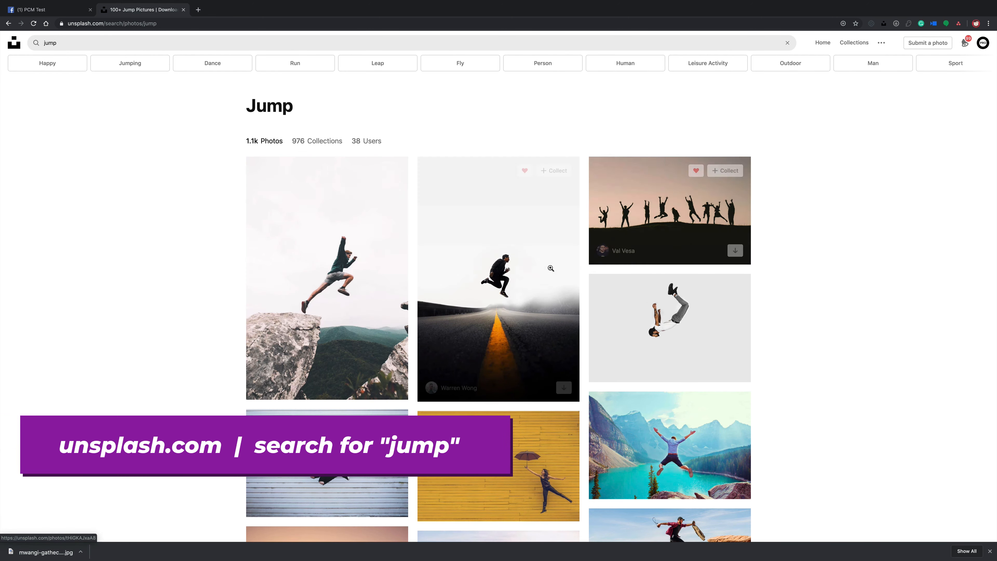
scroll(336, 211, down, 2)
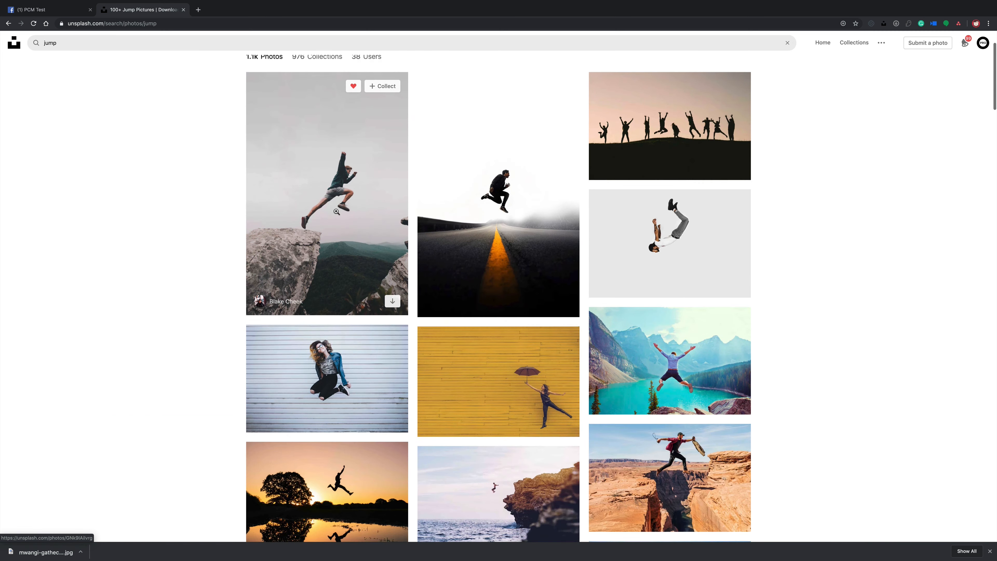
scroll(336, 211, down, 3)
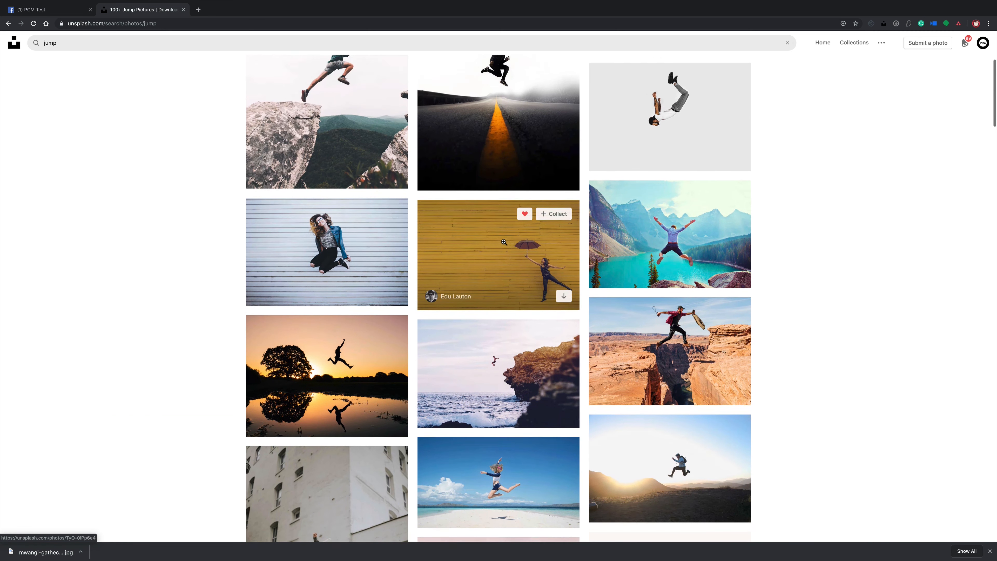
scroll(314, 222, down, 1)
scroll(313, 222, up, 2)
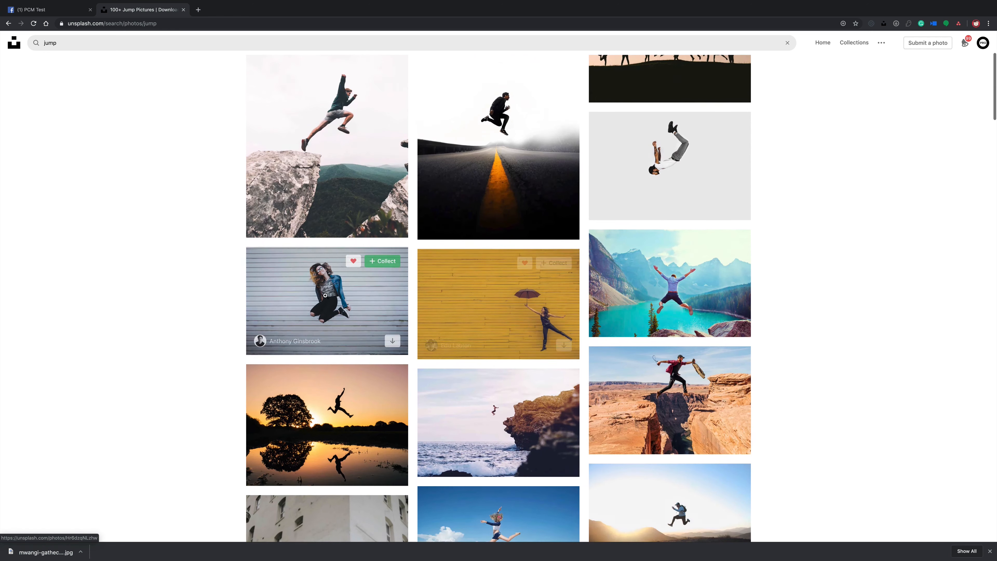
scroll(459, 161, up, 1)
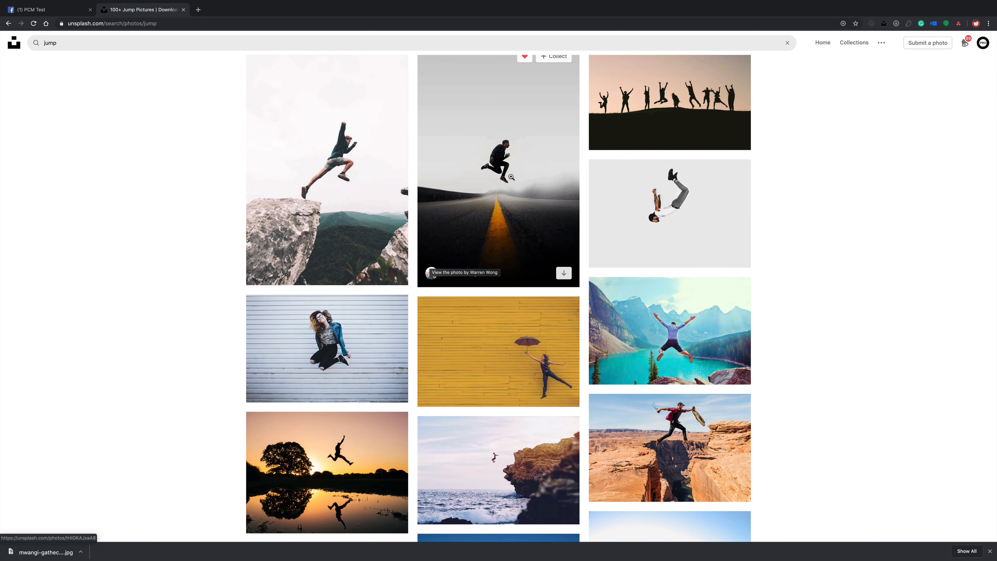
scroll(672, 299, down, 1)
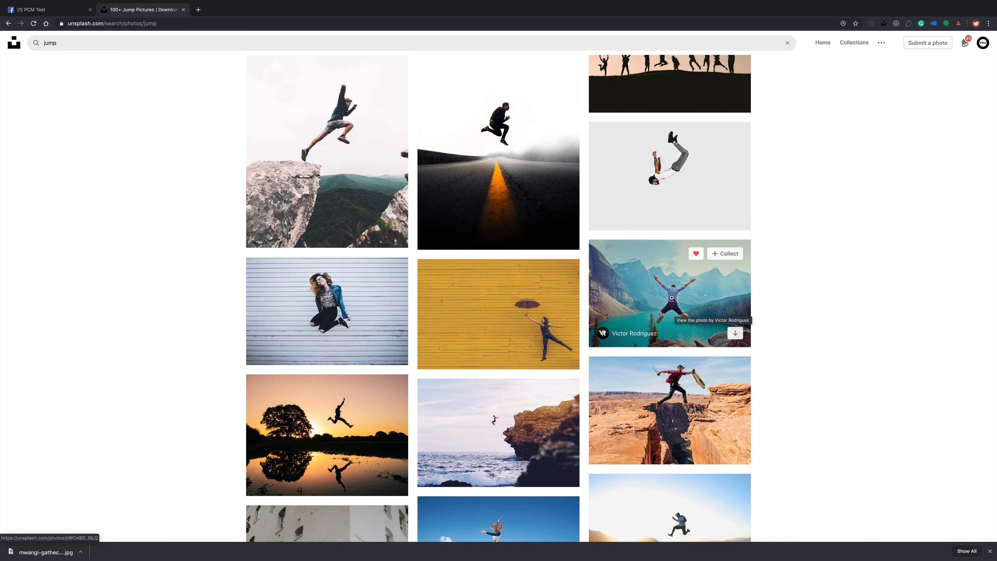
scroll(673, 306, down, 6)
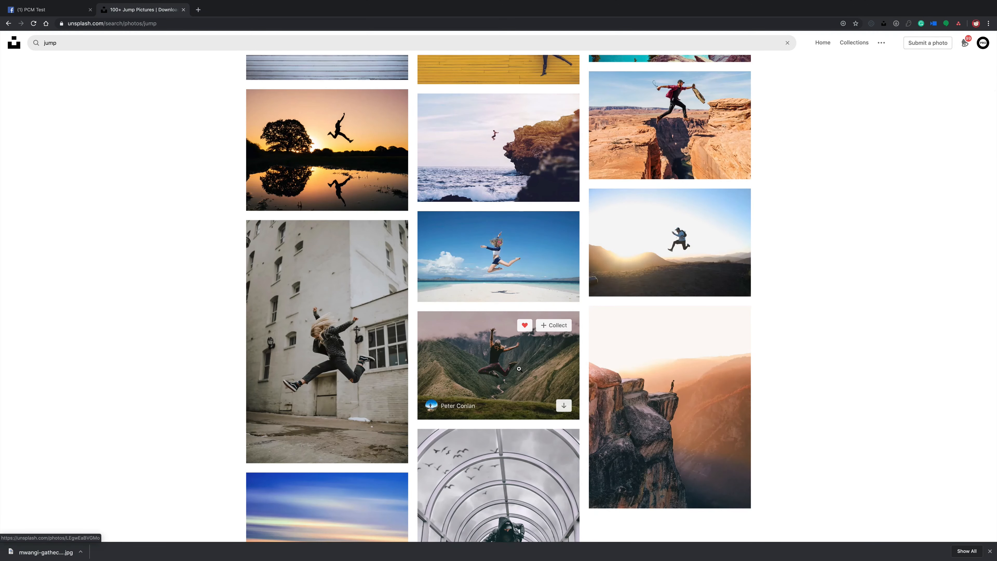
scroll(517, 368, down, 5)
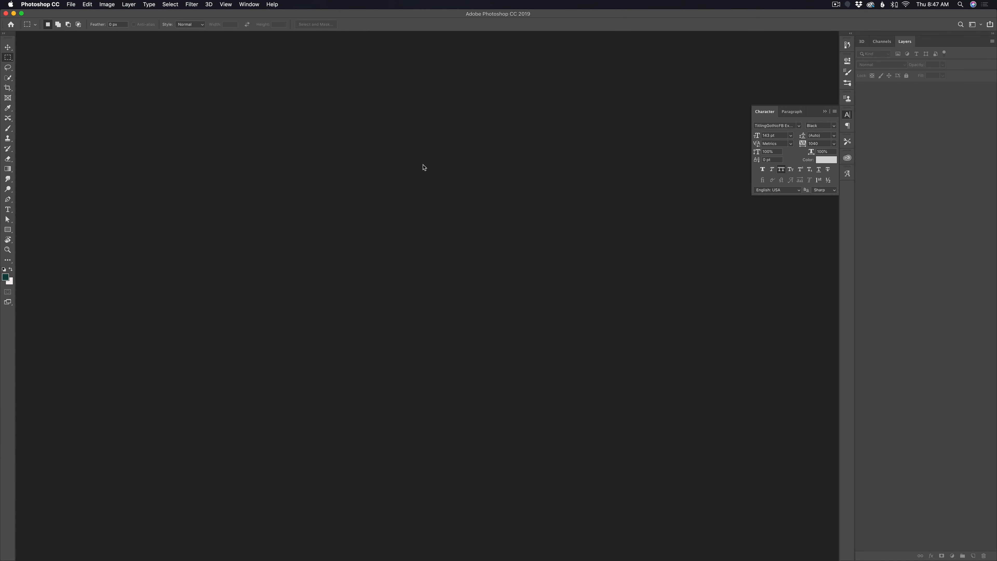
- In Photoshop, create a 1080 x 1920 pixel RGB document at 72 ppi and place the downloaded tunnel jump photo in it
key(super+n)
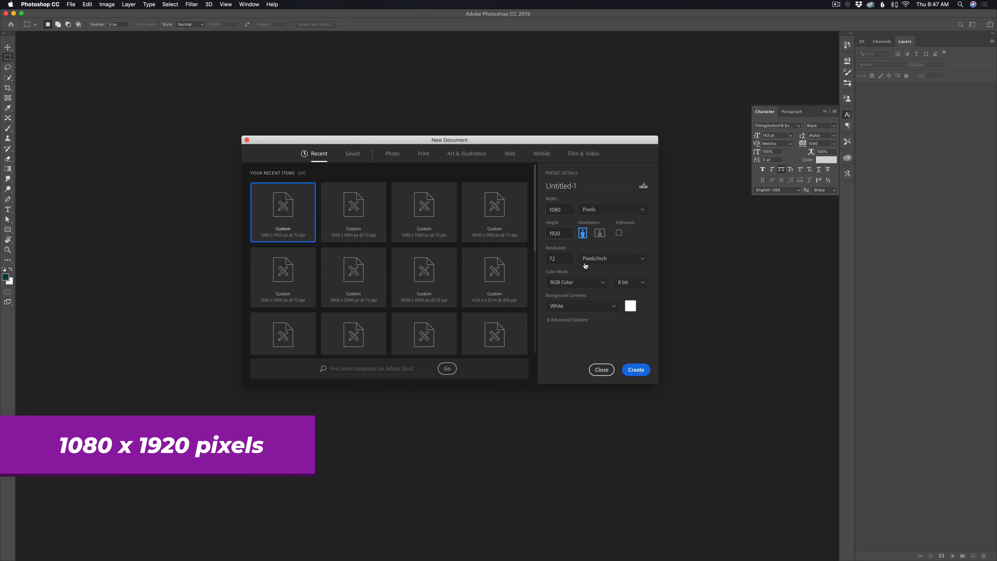
click(632, 369)
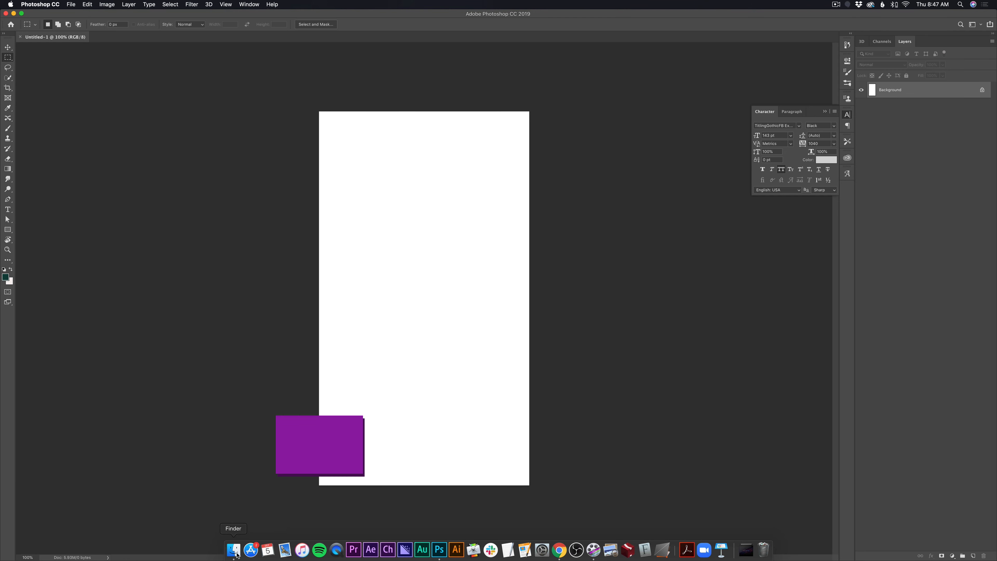
click(236, 551)
drag(457, 197, 373, 194)
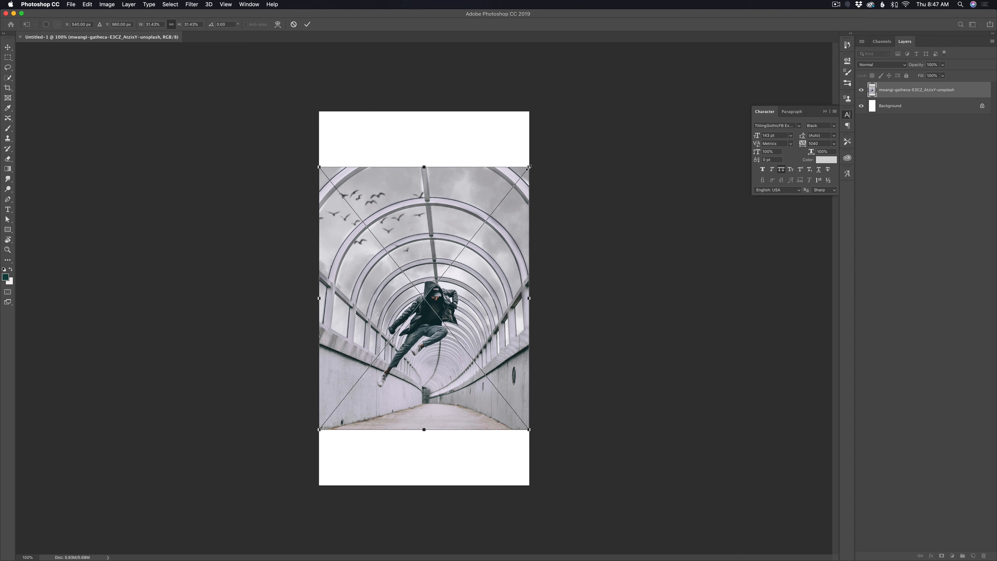
- Enlarge and reposition the placed tunnel photo so that it fills the whole canvas with the jumping man near the centre
drag(528, 167, 583, 101)
drag(506, 262, 504, 255)
key(Return)
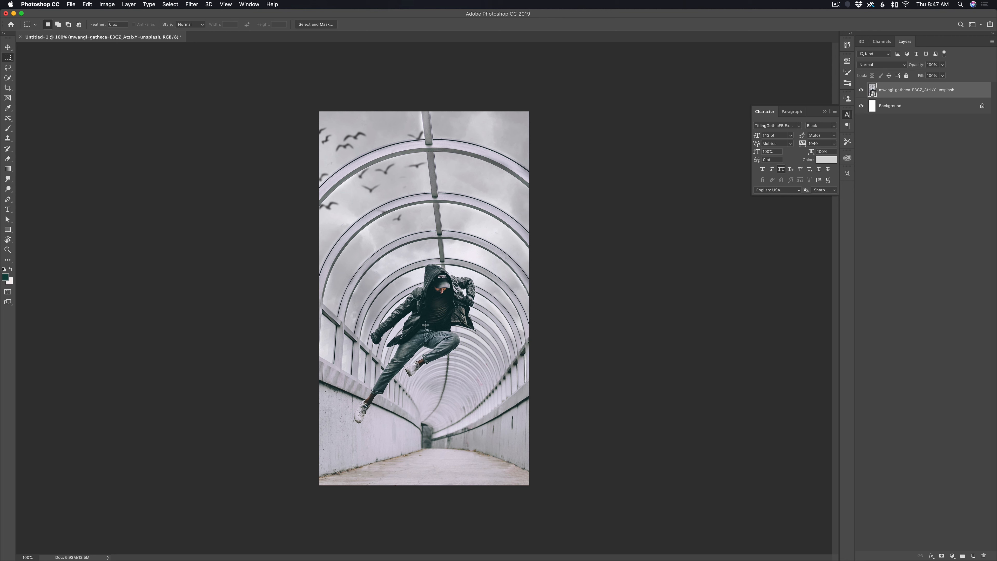
- Try to select the jumping man automatically with the Select Subject command, then clear the selection
click(173, 5)
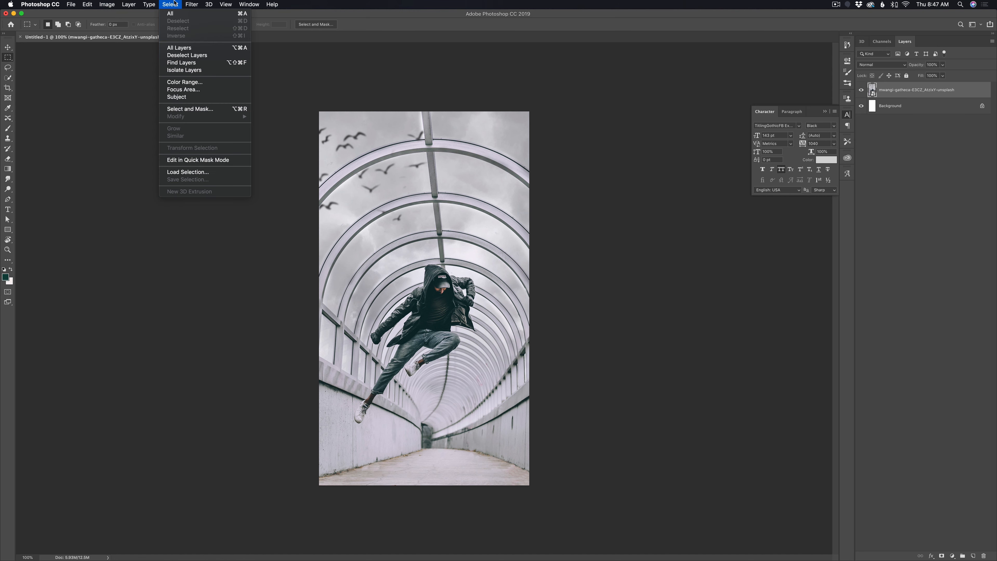
click(181, 101)
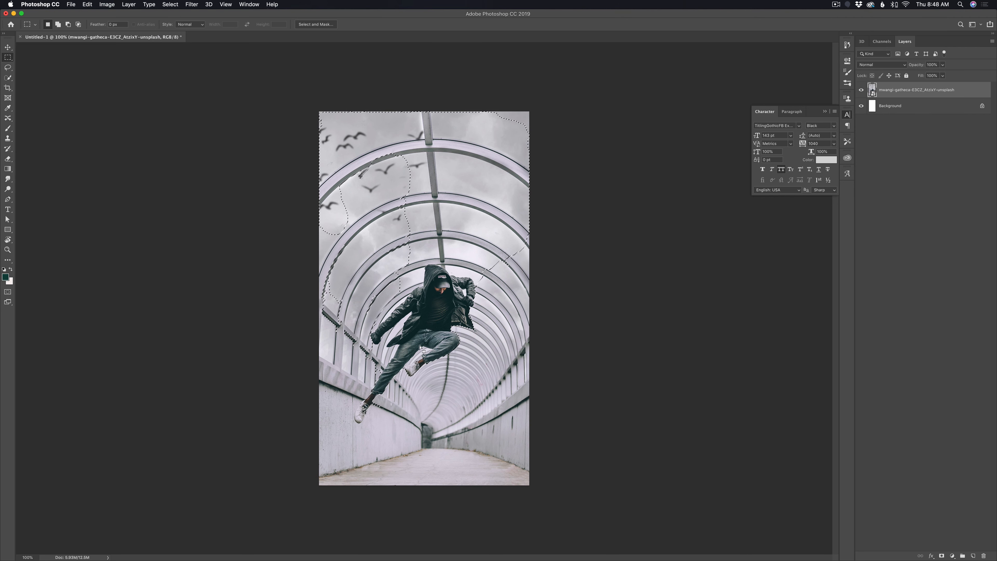
key(super+plus)
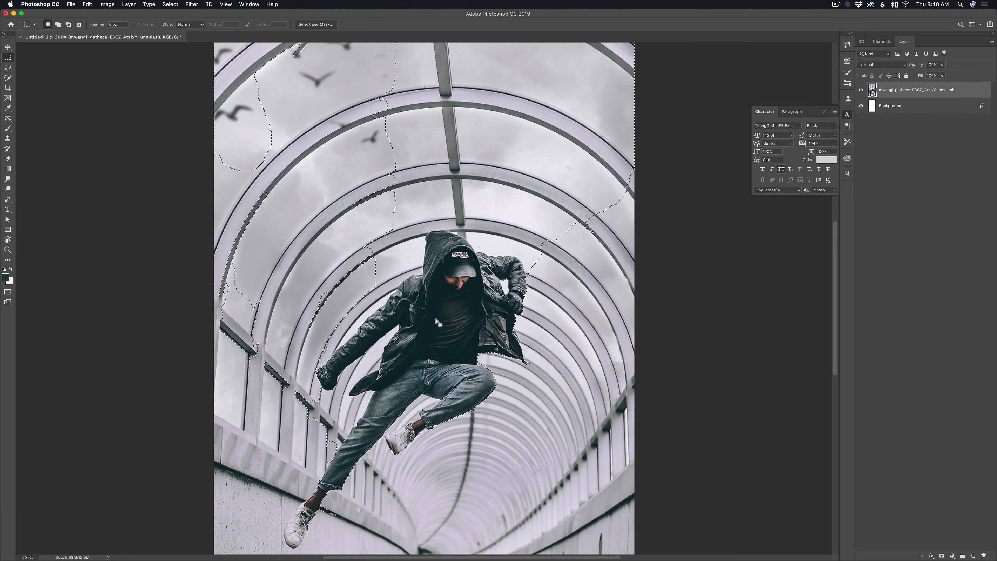
scroll(437, 321, down, 2)
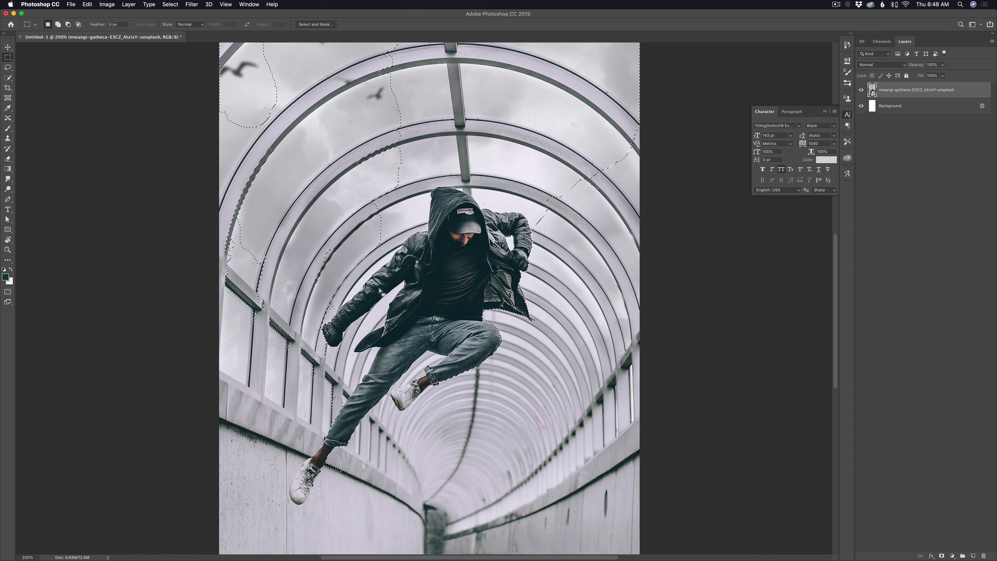
key(super+d)
- Select the jumping man's jacket, jeans and shoes with a reduced Quick Selection brush
click(8, 78)
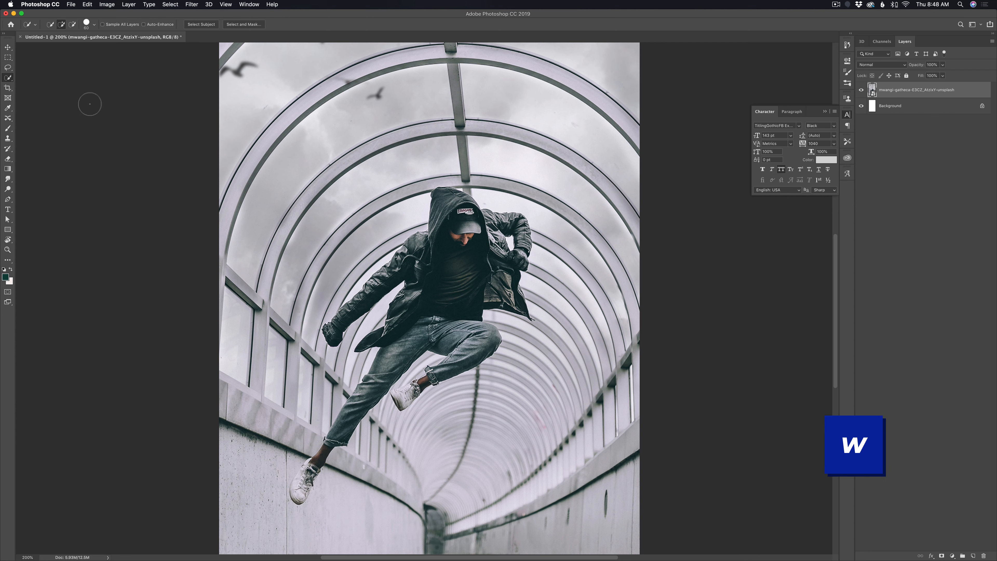
key(bracketleft)
key(bracketleft)
key(bracketleft)
key(bracketleft)
key(bracketleft)
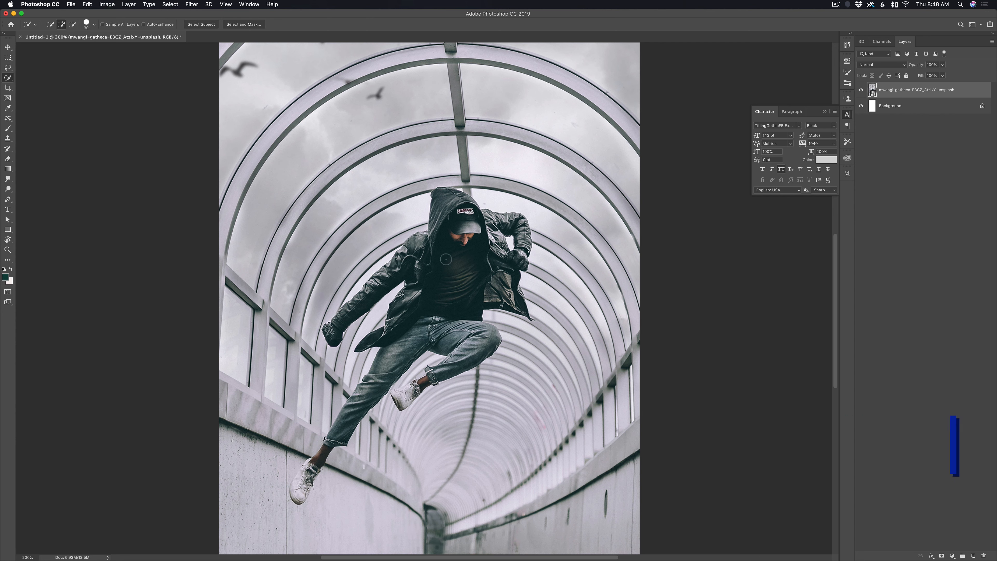
mouse_move(455, 258)
mouse_down()
mouse_move(451, 275)
mouse_move(407, 259)
mouse_up()
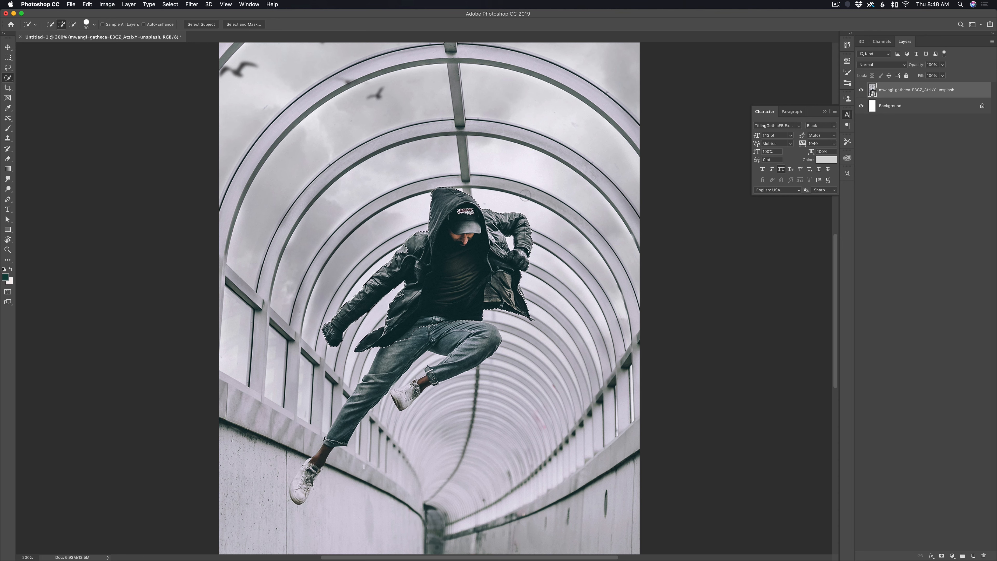
drag(475, 344, 477, 348)
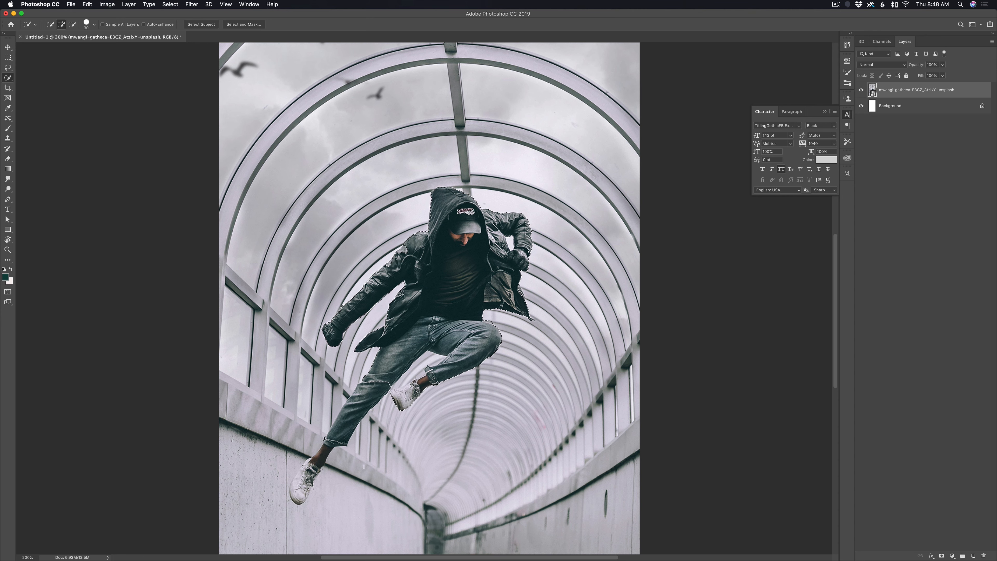
mouse_move(342, 423)
mouse_down()
mouse_move(300, 485)
mouse_move(320, 469)
mouse_up()
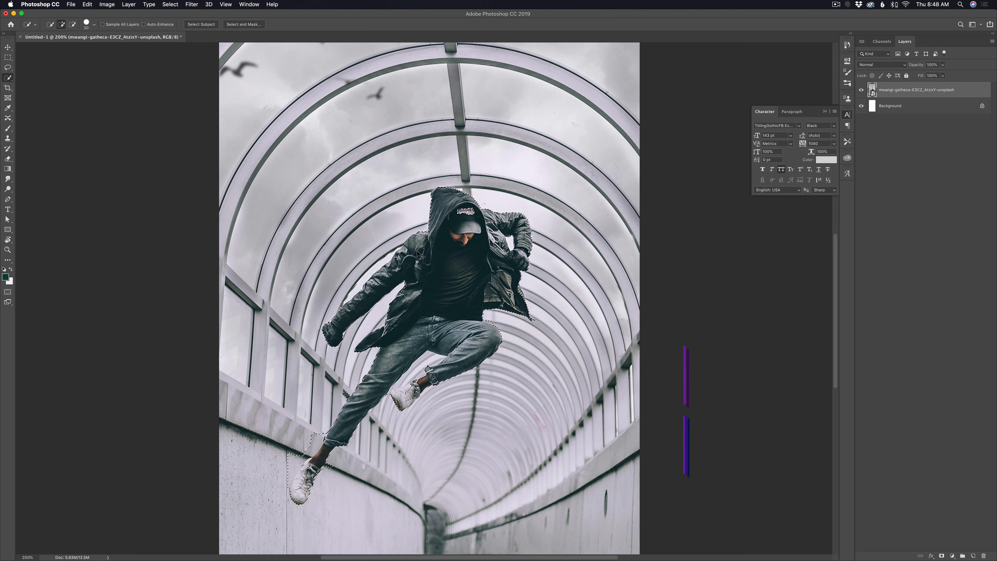
- Refine the selection's edges around the jumping man with a smaller Quick Selection brush, subtracting background spill and adding missed parts
key(super+plus)
key(super+plus)
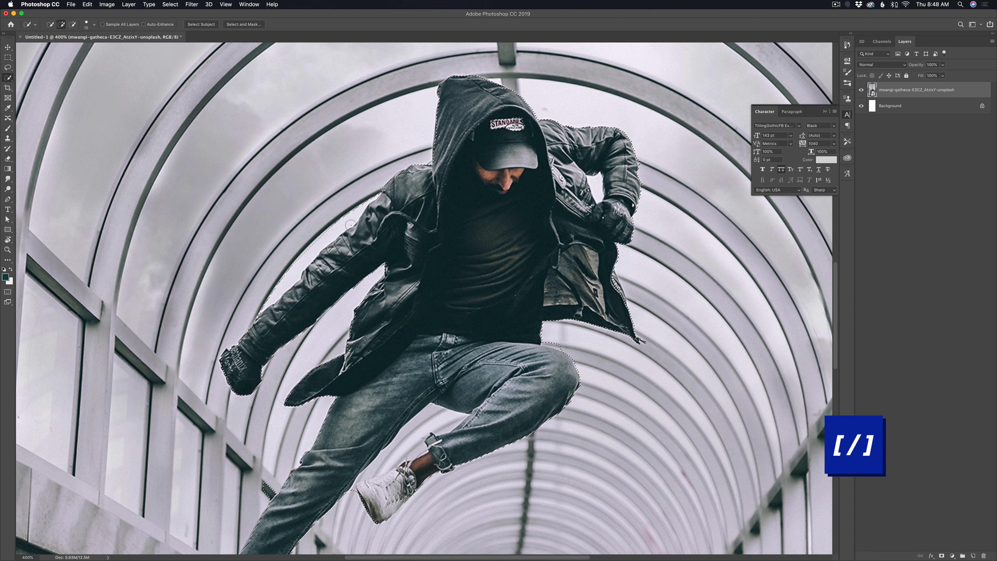
key(bracketleft)
key(bracketleft)
key(bracketleft)
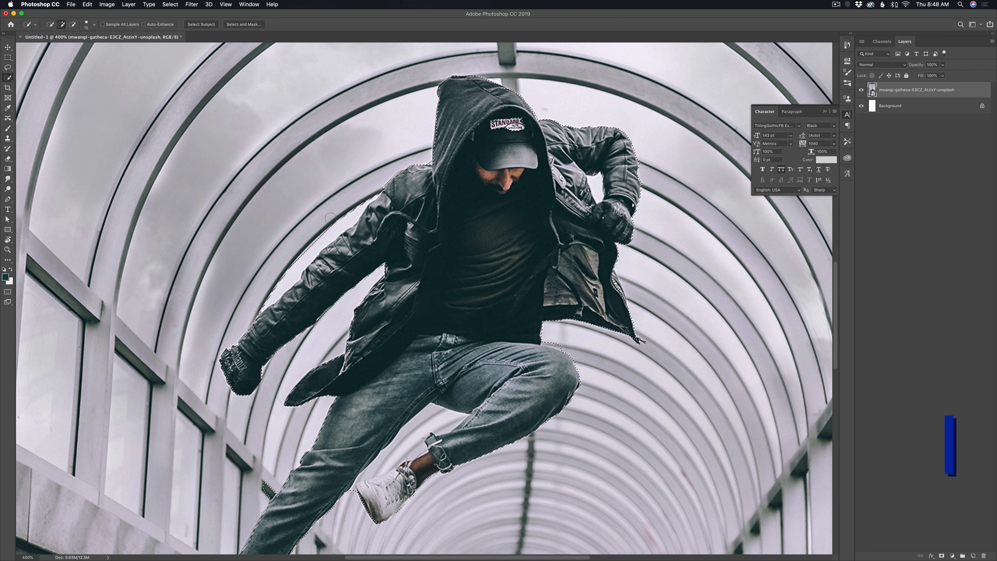
key(bracketright)
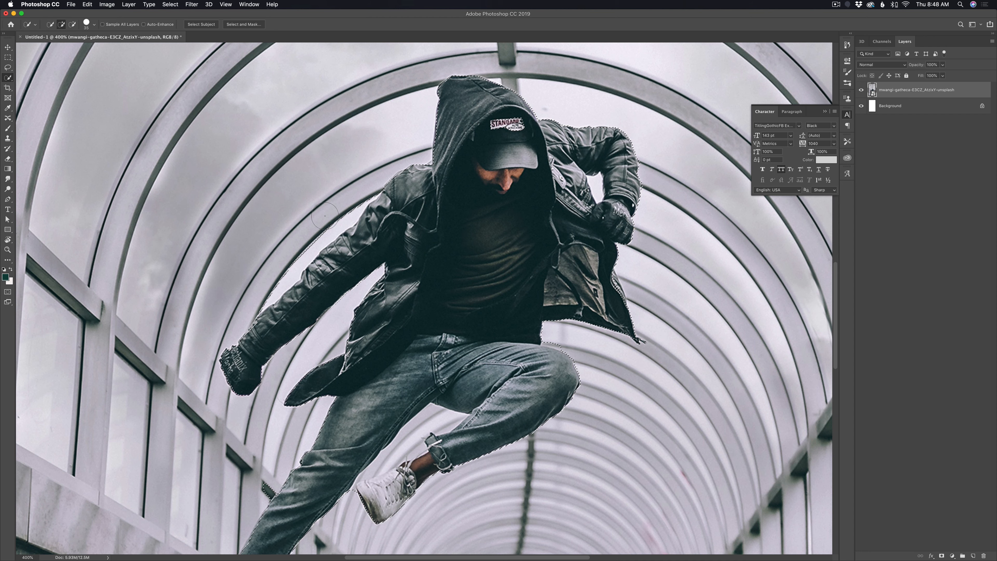
key(bracketleft)
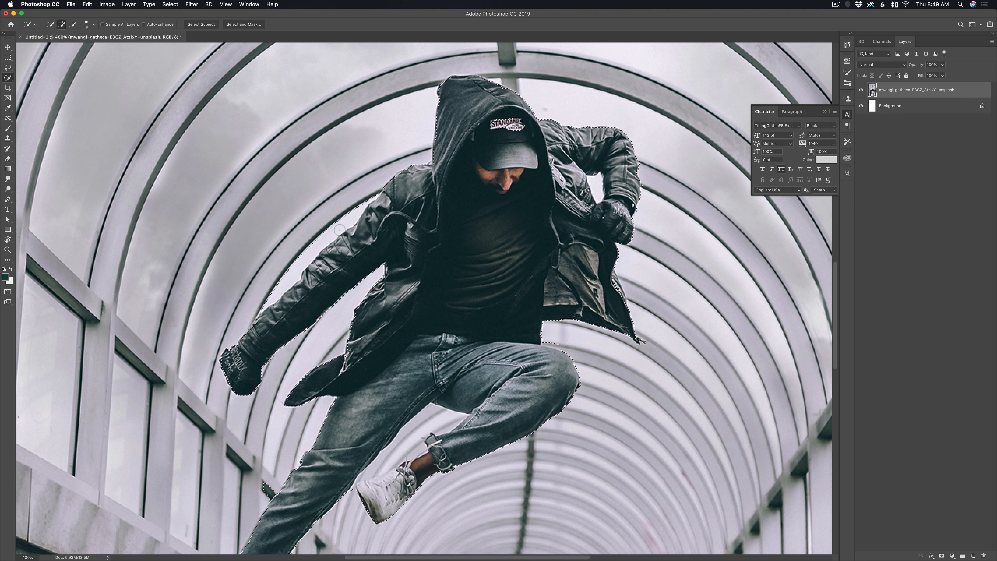
key(alt)
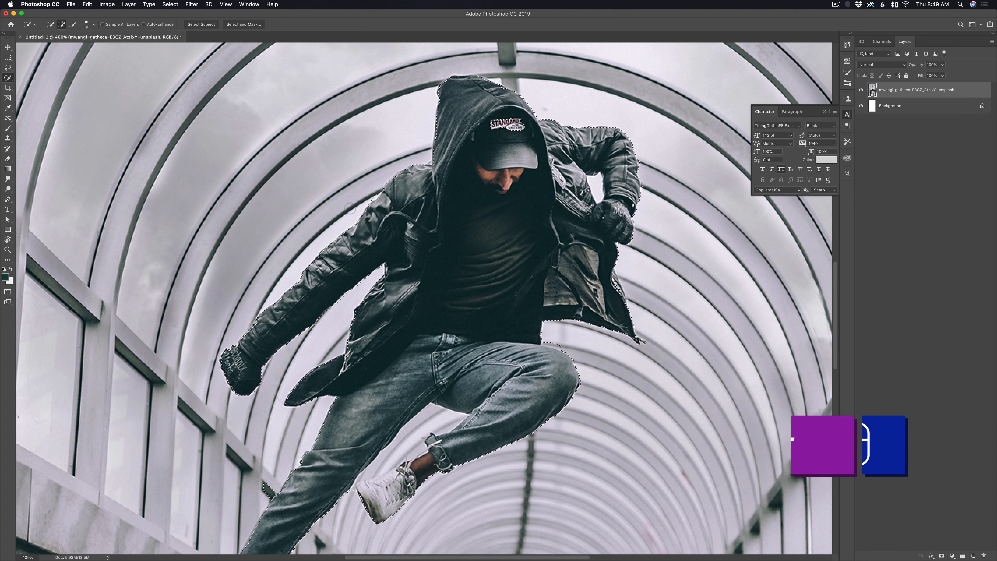
key(alt)
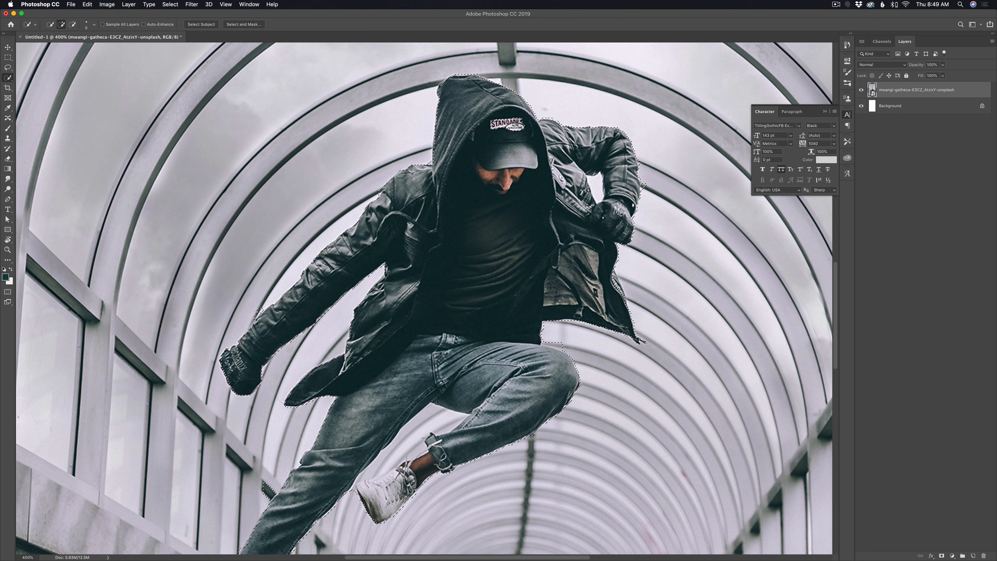
key(alt)
alt+click(398, 166)
key(alt)
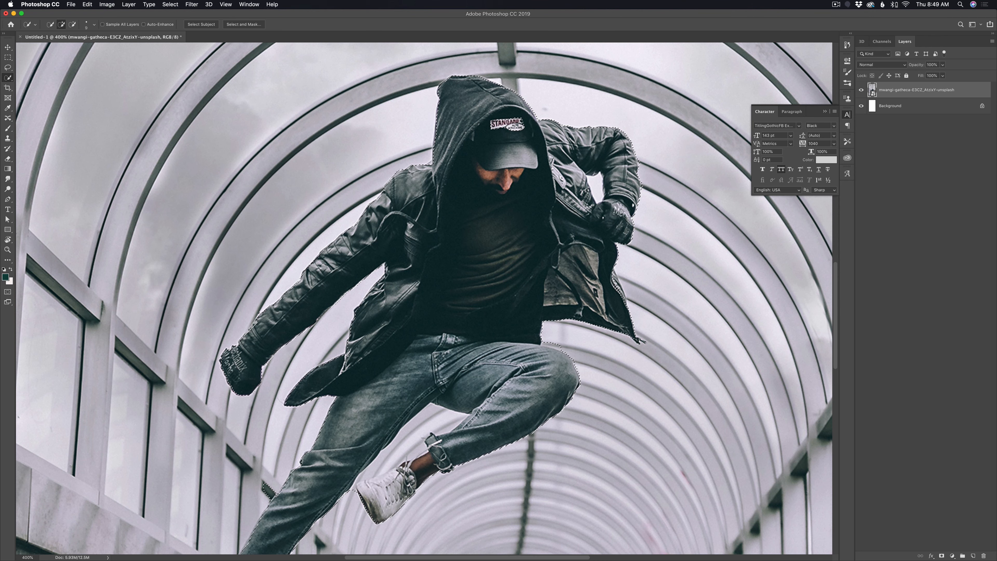
key(super+equal)
key(super+equal)
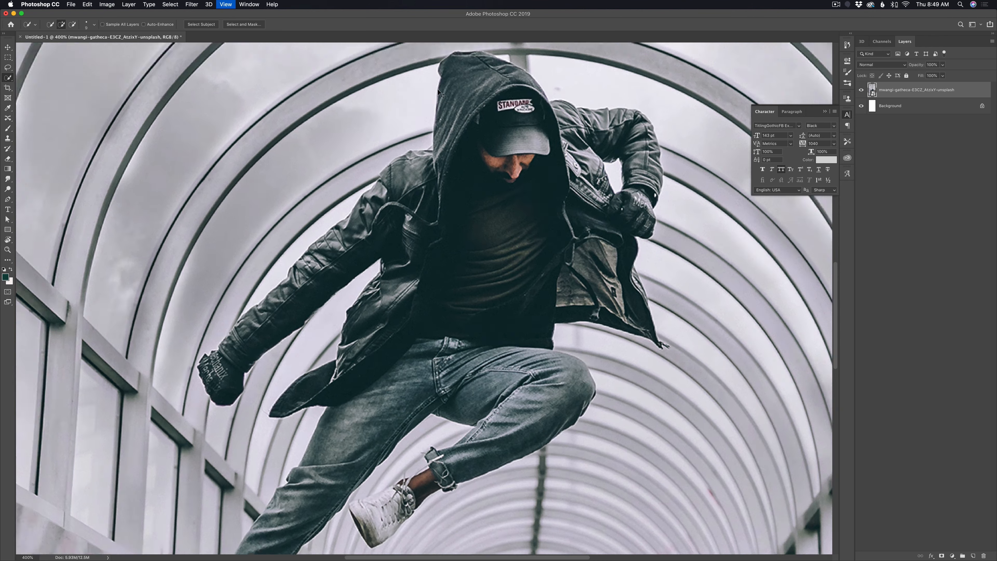
drag(462, 186, 409, 345)
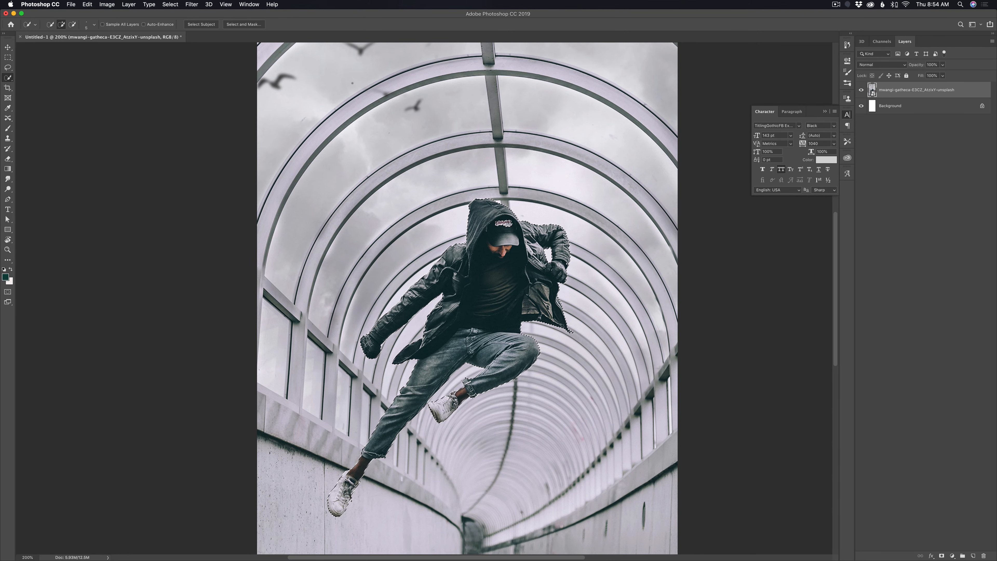
- Open the selection in Select and Mask and preview it with the Overlay view
click(250, 25)
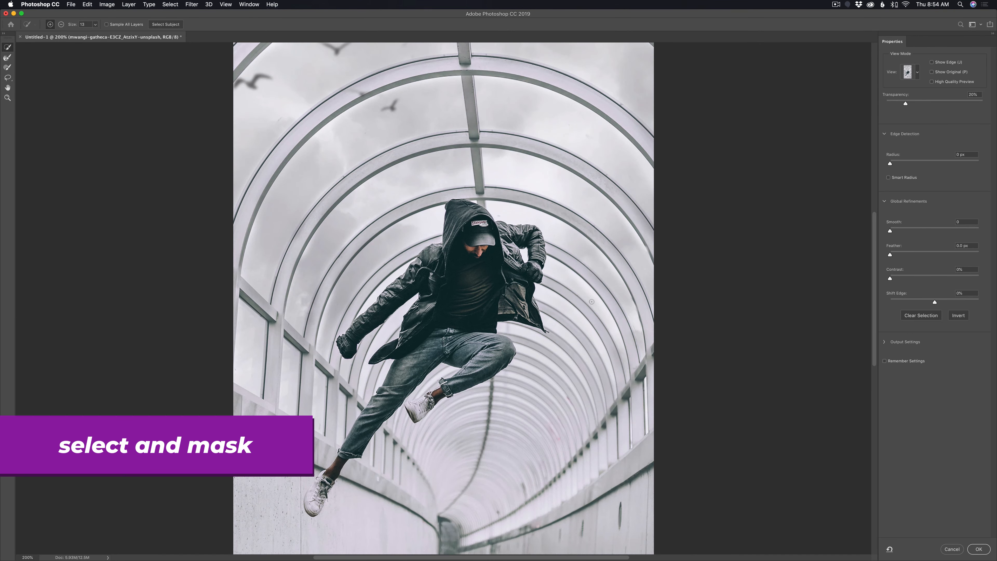
click(912, 74)
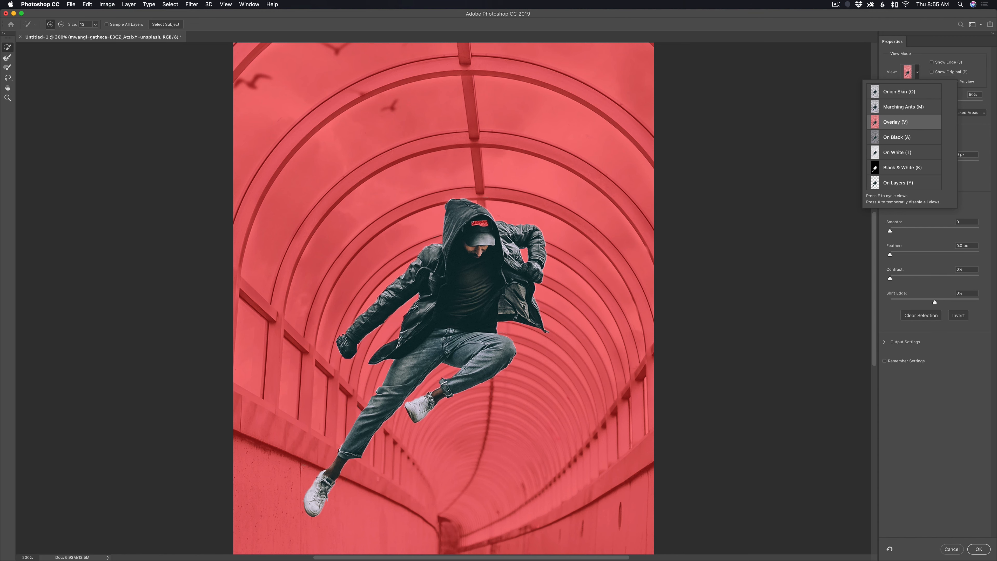
key(super+plus)
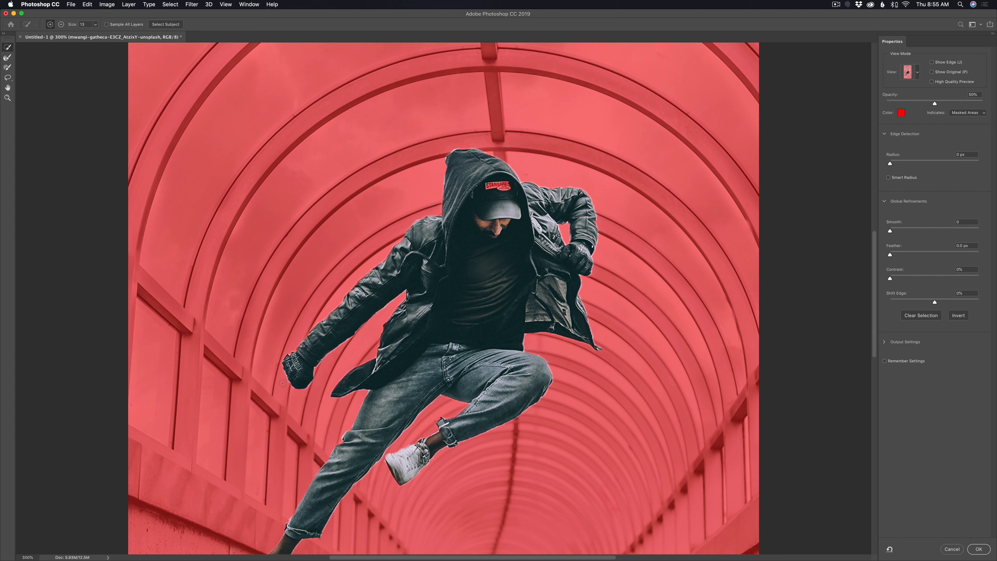
key(alt)
- Switch the mask preview to Black & White and set Smooth to 7
drag(890, 232, 892, 231)
click(910, 71)
click(888, 168)
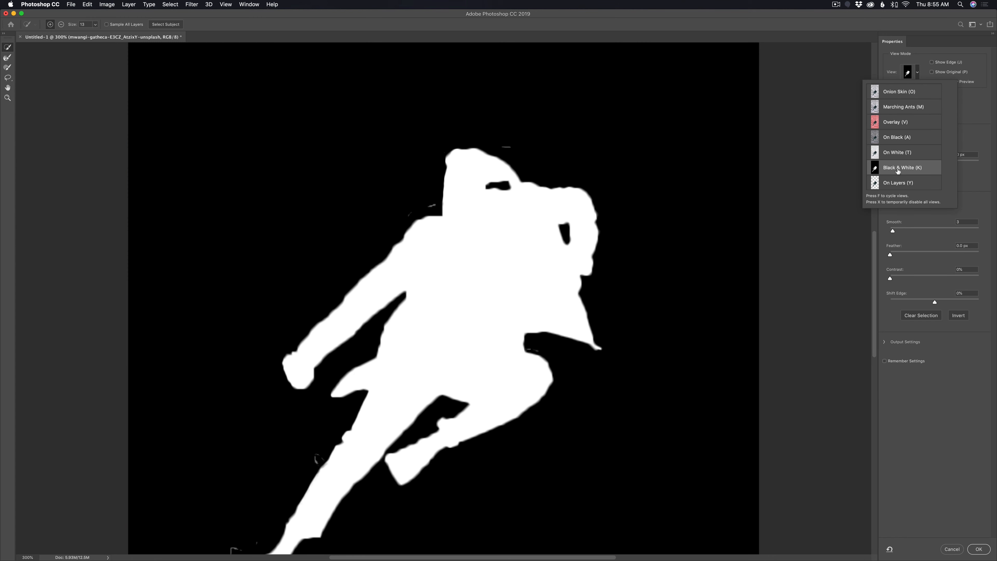
drag(893, 231, 896, 230)
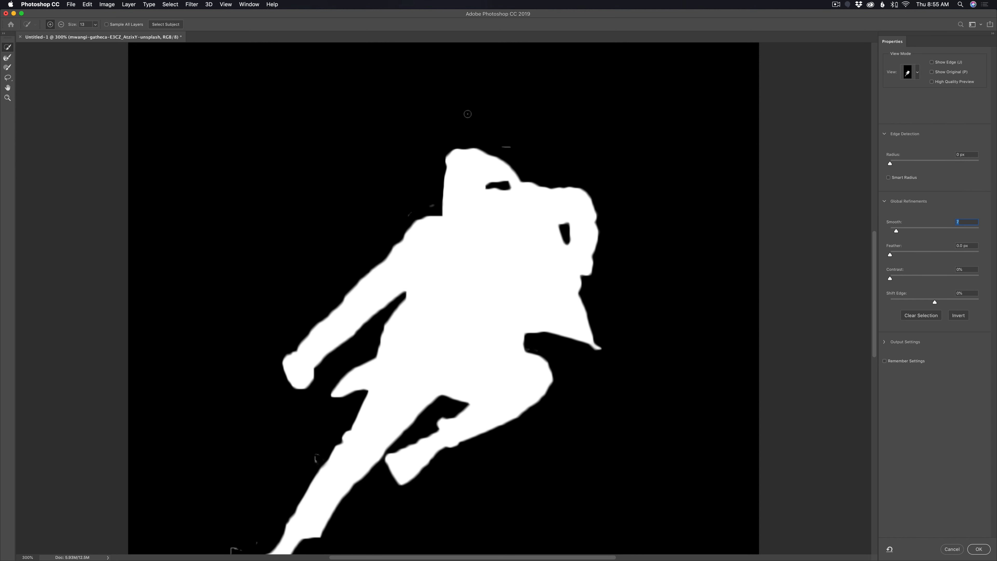
- Remove stray mask specks above the hood and beside the shoulder, reducing the selection brush for finer control
alt+click(507, 147)
drag(431, 205, 405, 216)
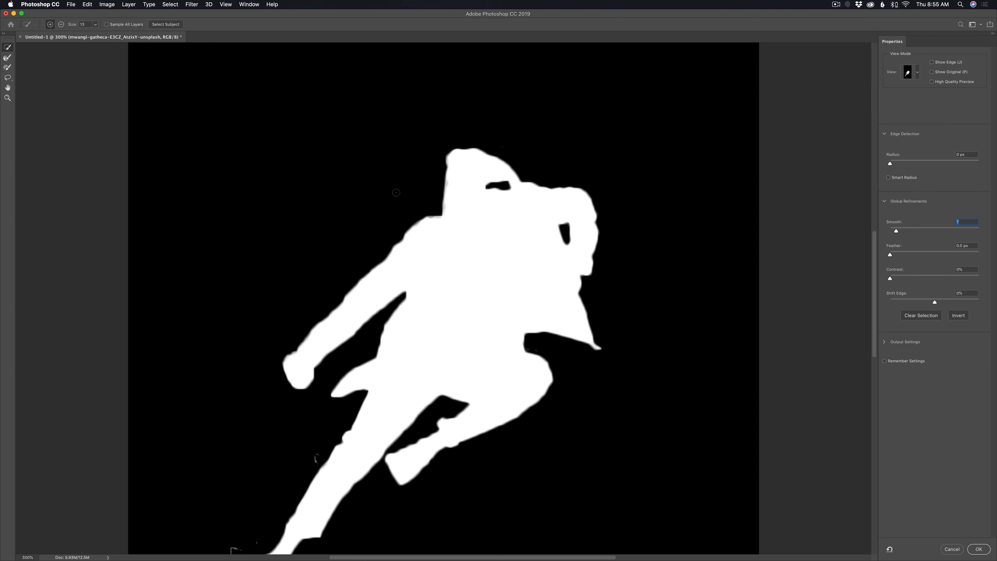
key(bracketleft)
key(bracketleft)
key(bracketleft)
key(bracketleft)
key(bracketleft)
key(bracketleft)
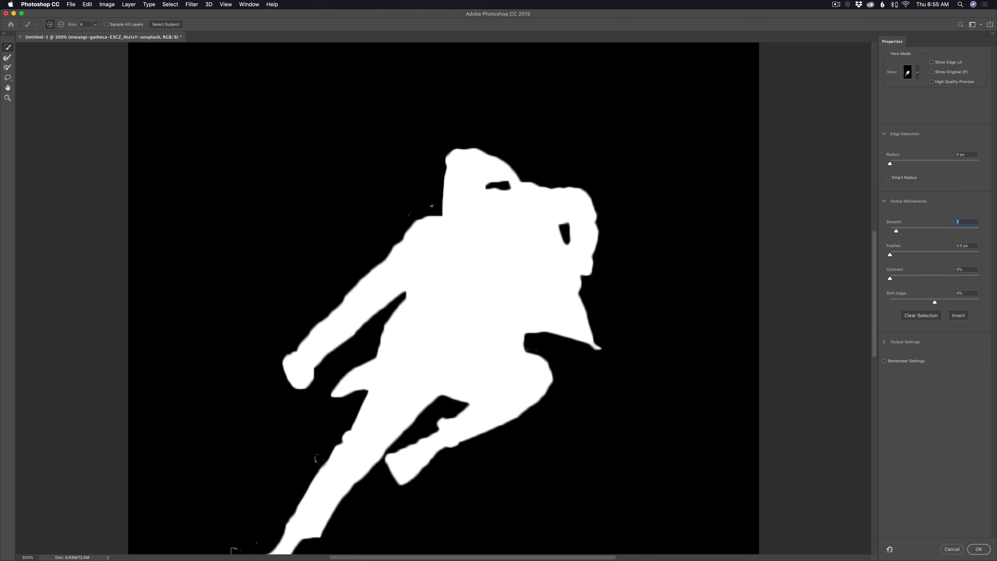
key(alt)
key(super+z)
key(super+z)
- Subtract the stray mask speck beside the jumping man's extended leg with the 3-pixel selection brush
drag(335, 411, 371, 244)
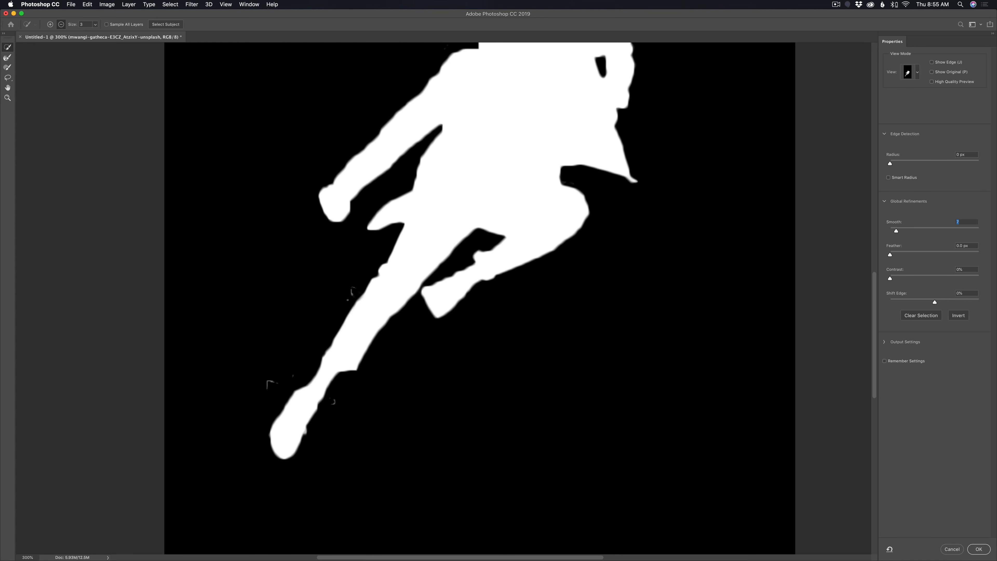
alt+click(352, 291)
key(super+z)
alt+click(351, 290)
key(super+z)
key(super+z)
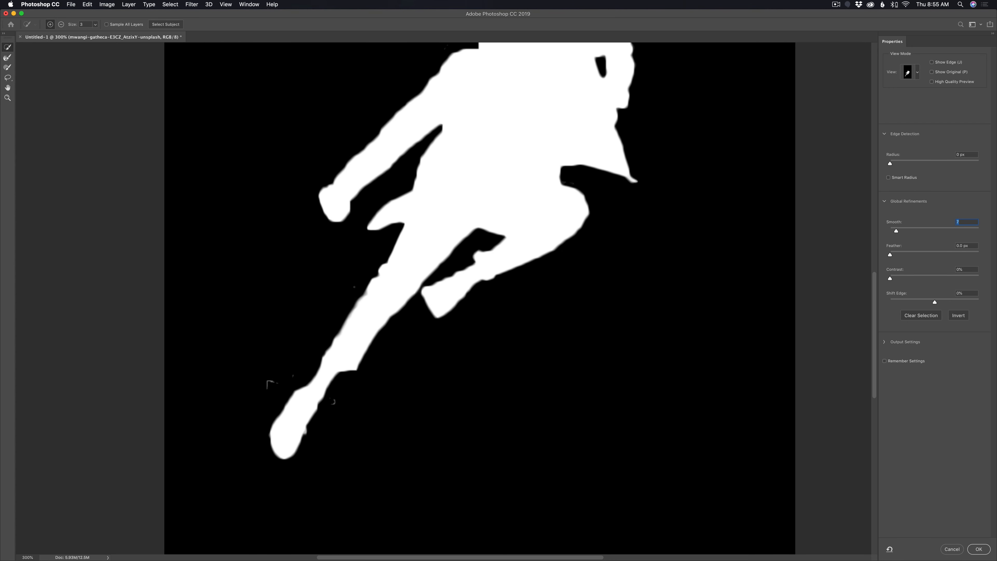